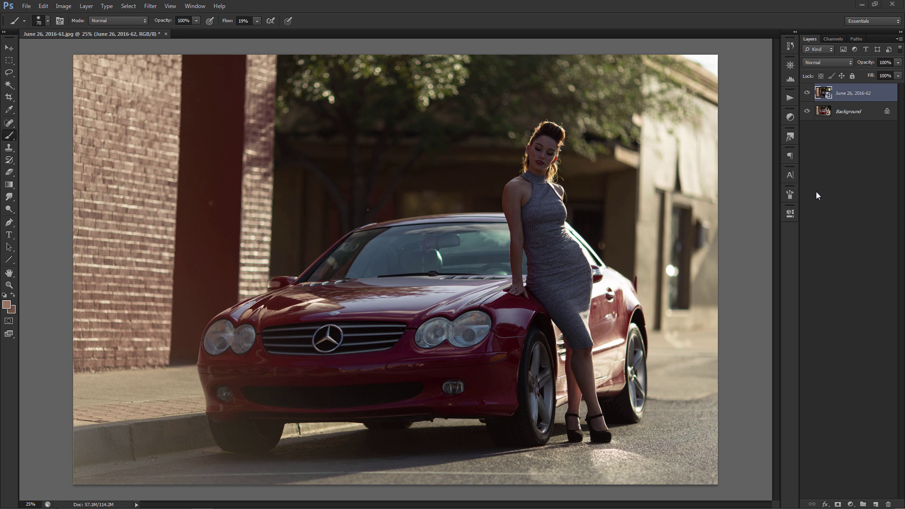
Hide the June 26, 2016-62 layer to show the Background photo with the octabox and assistant
click(808, 94)
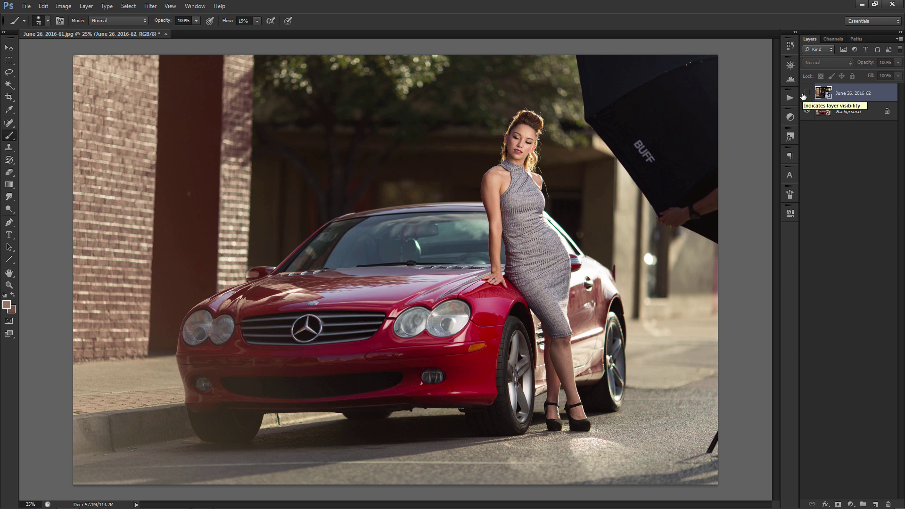
Flip the June 26, 2016-62 layer's visibility repeatedly to compare the two shots, leaving it visible
click(806, 94)
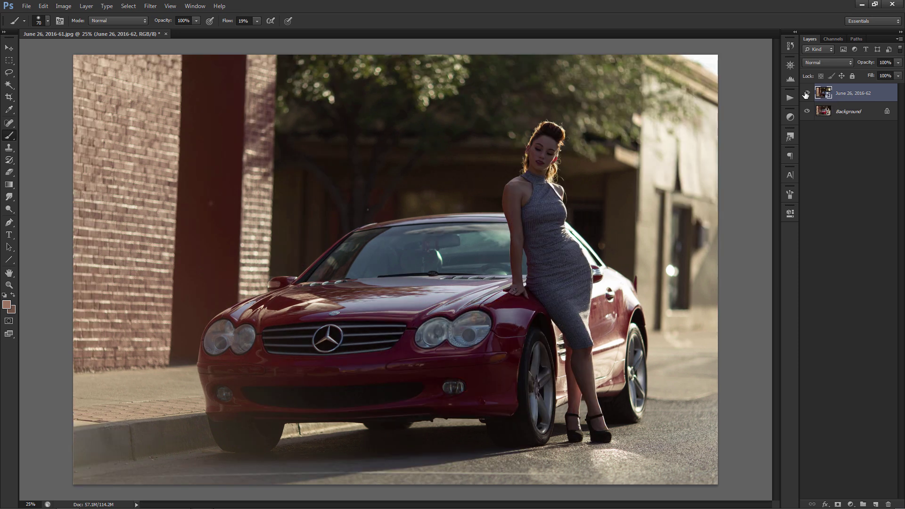
click(805, 95)
click(806, 94)
click(806, 94)
click(806, 94)
click(806, 94)
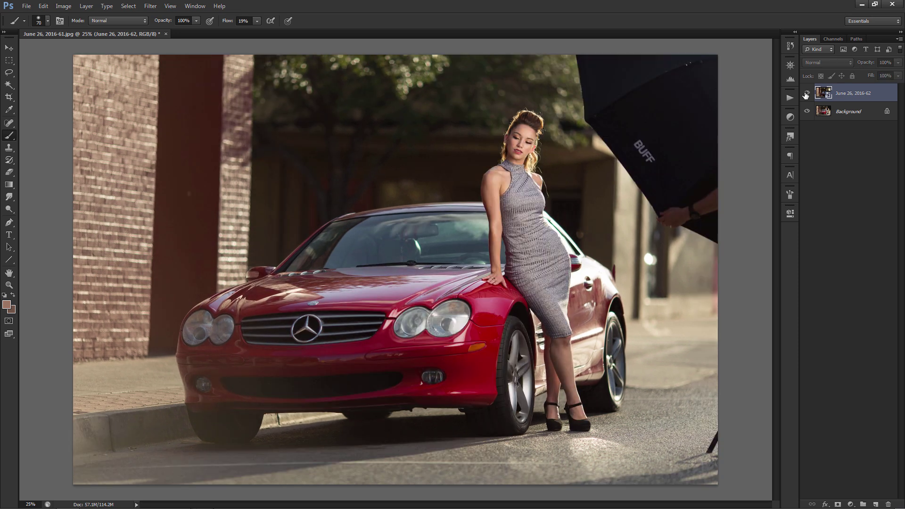
click(806, 95)
click(806, 94)
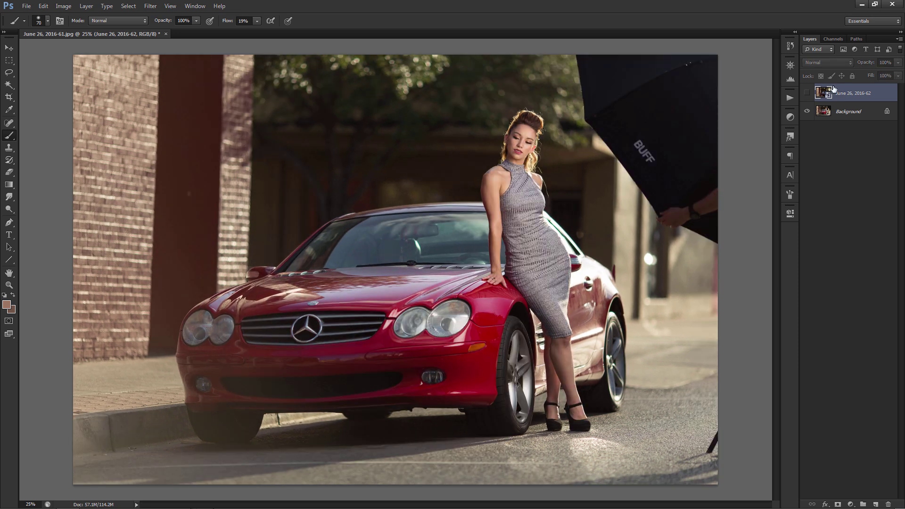
click(806, 94)
click(899, 63)
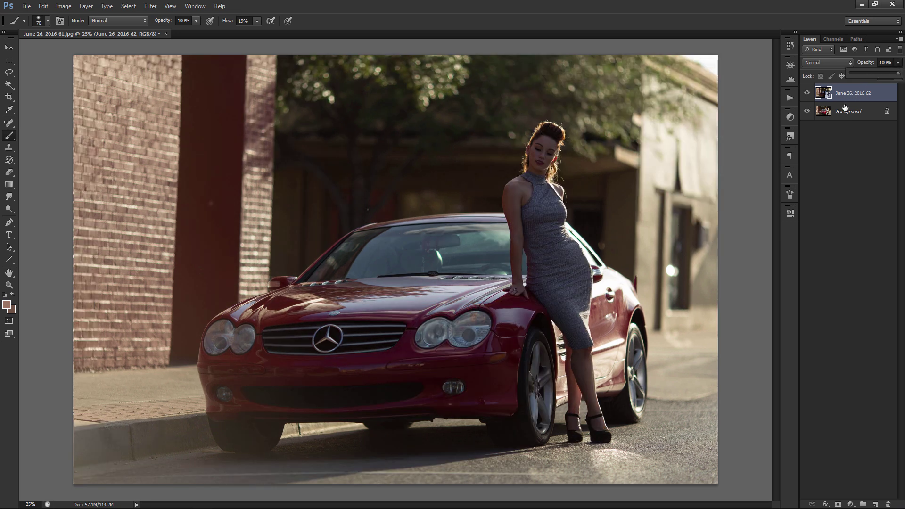
click(807, 93)
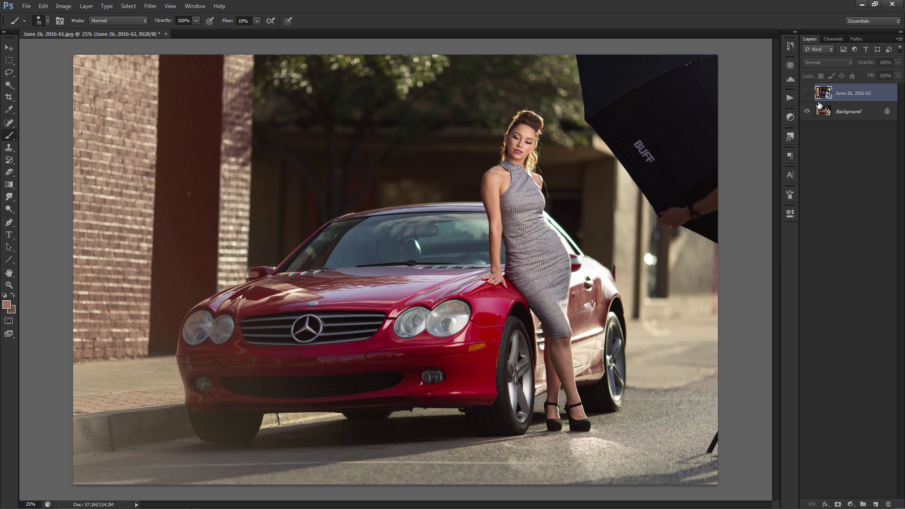
click(808, 94)
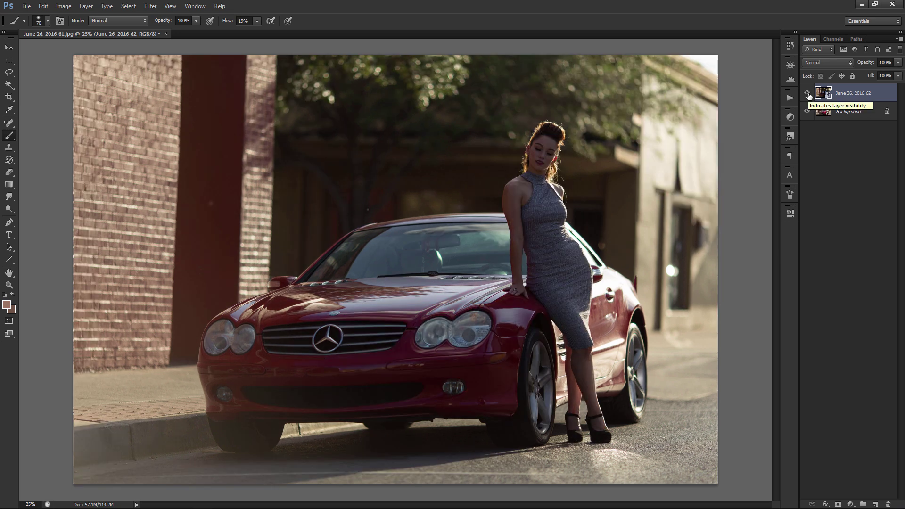
At 53% opacity, move the June 26, 2016-62 layer into alignment with Background, then restore 100% opacity
click(897, 63)
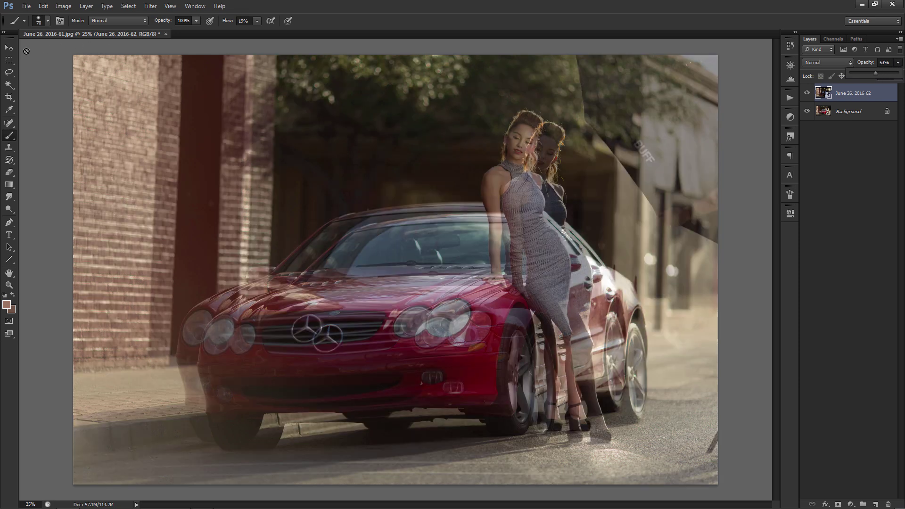
click(9, 48)
drag(546, 203, 564, 188)
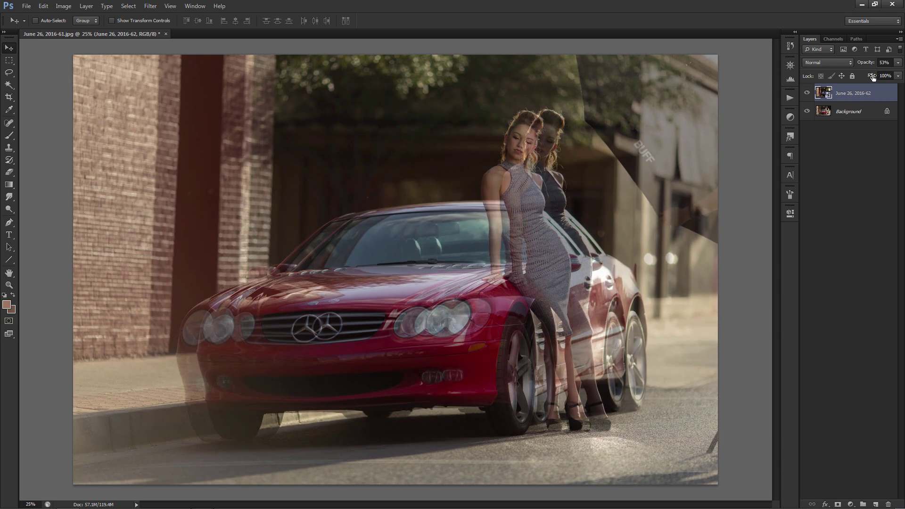
click(898, 62)
click(901, 73)
click(873, 131)
Select only the Background layer in the Layers panel
click(851, 93)
click(846, 112)
click(846, 100)
shift+click(847, 110)
click(50, 7)
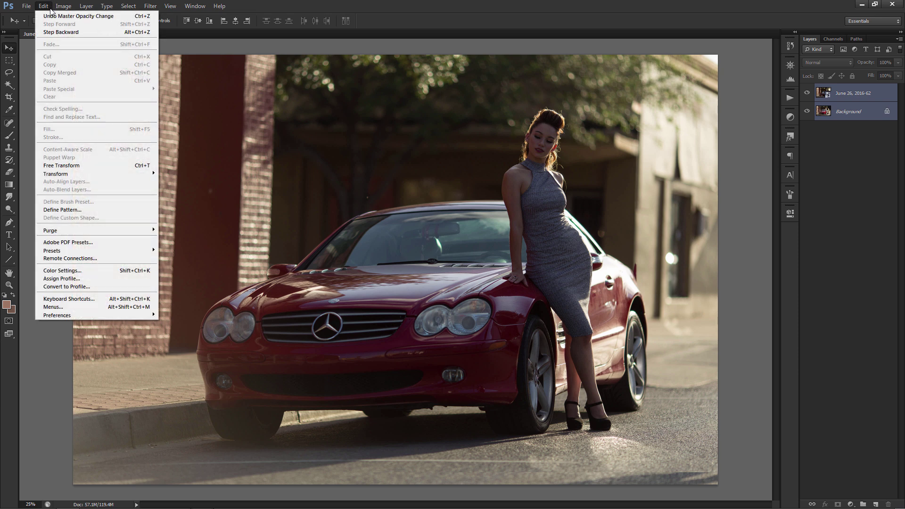
click(50, 7)
click(837, 111)
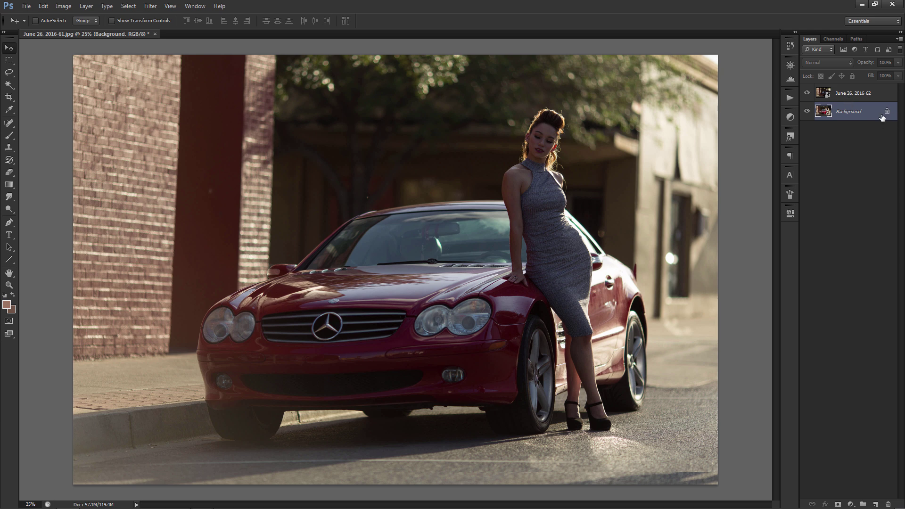
Duplicate the Background layer with Ctrl+J to create Background copy
key(ctrl+j)
ctrl+click(861, 101)
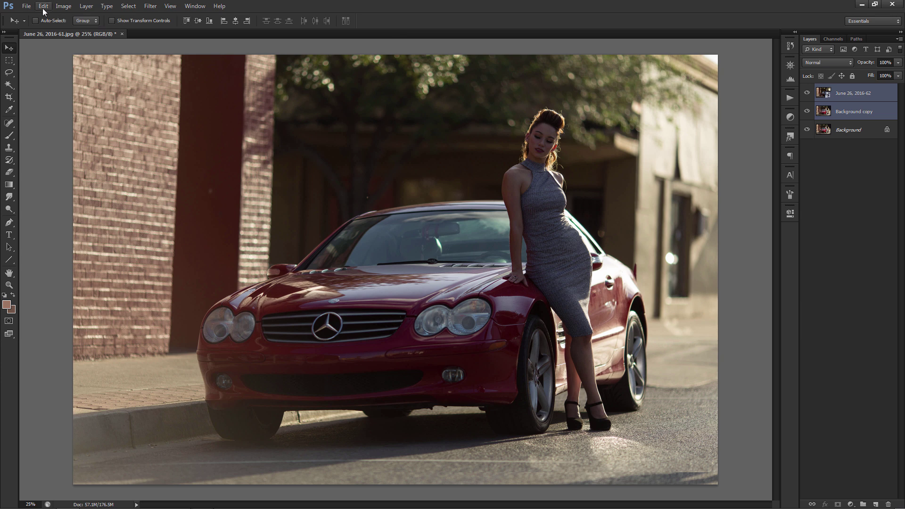
click(43, 6)
click(43, 7)
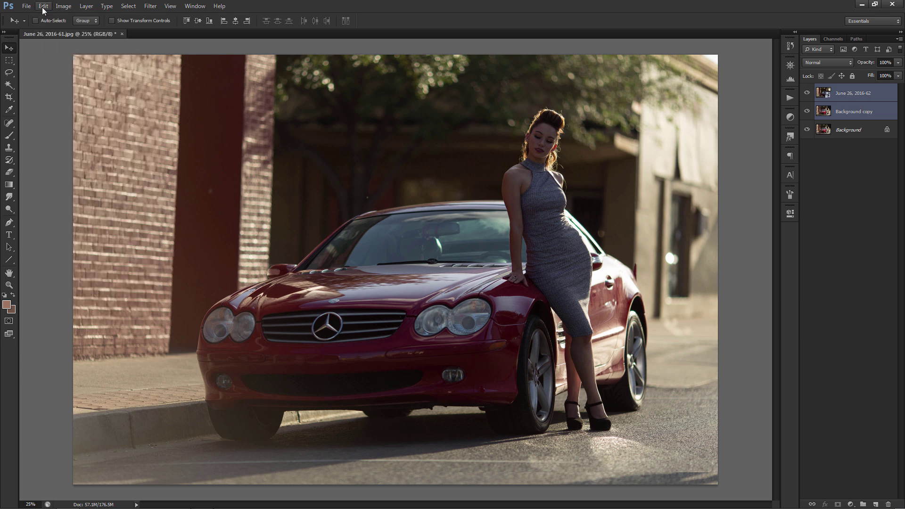
click(844, 96)
Rasterize the June 26, 2016-62 layer
right_click(824, 96)
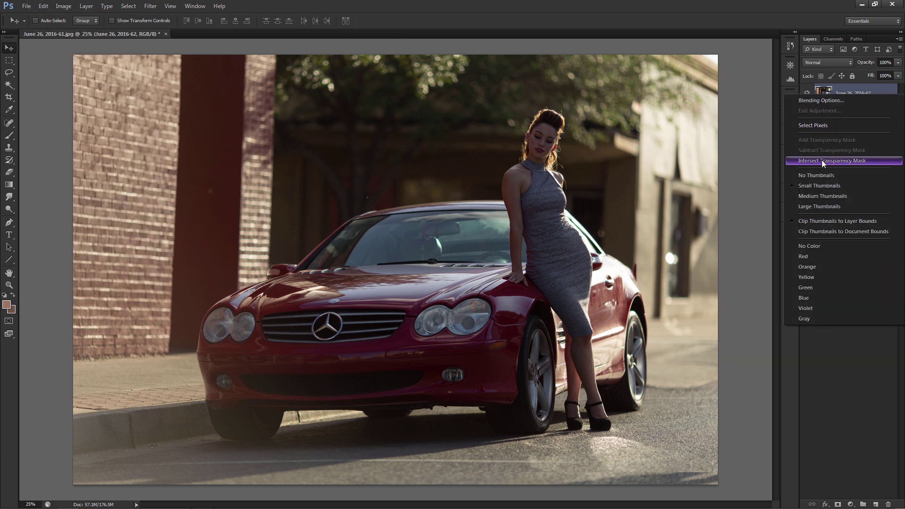
click(832, 95)
right_click(831, 96)
click(830, 92)
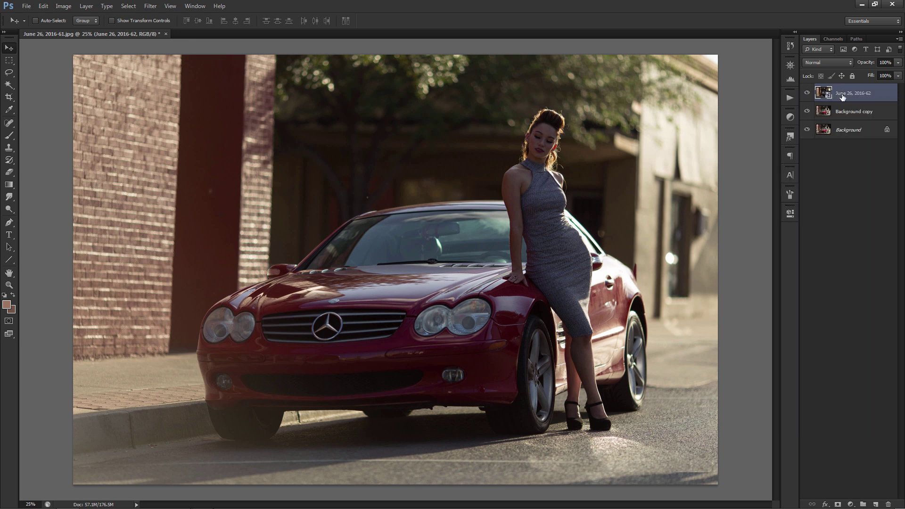
right_click(843, 96)
click(830, 196)
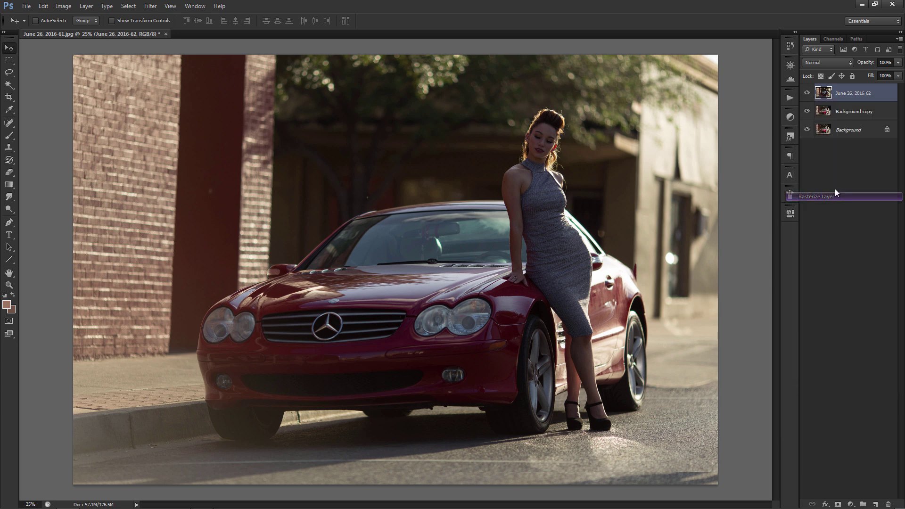
Auto-align June 26, 2016-62 and Background copy using Auto projection
ctrl+click(862, 106)
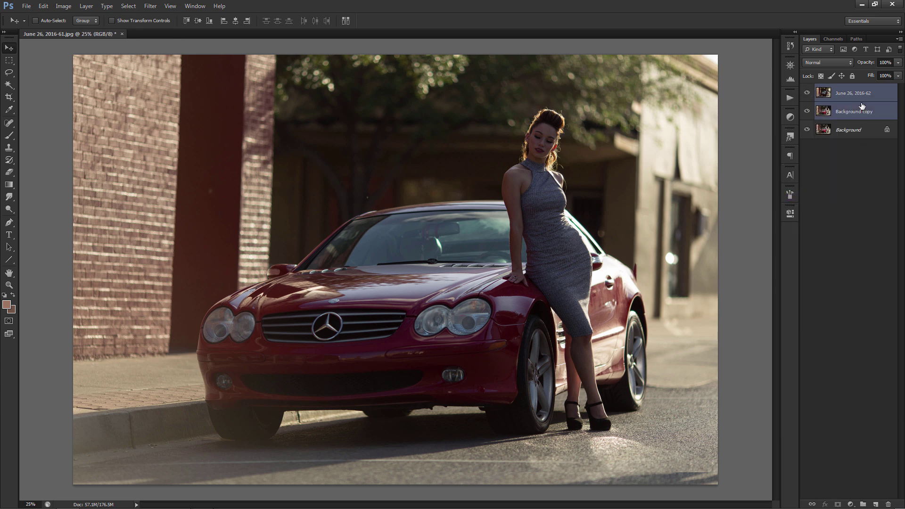
click(63, 6)
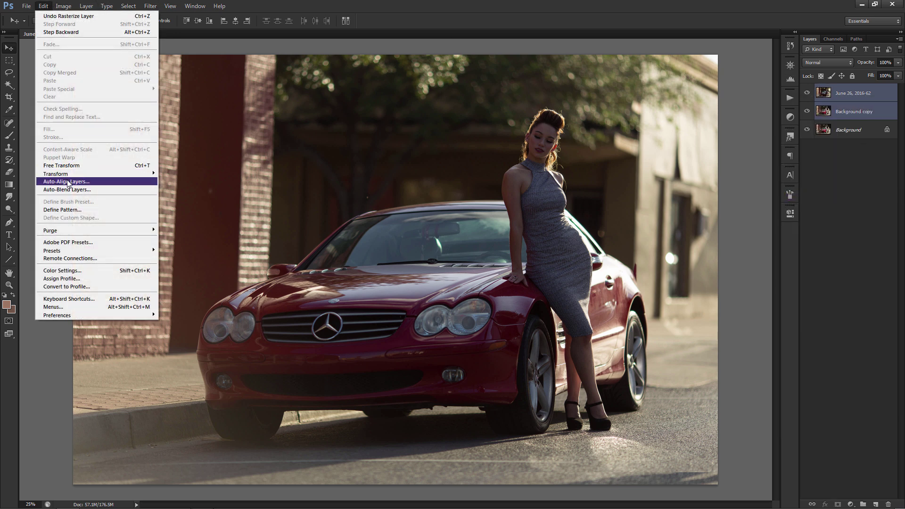
click(43, 6)
click(42, 6)
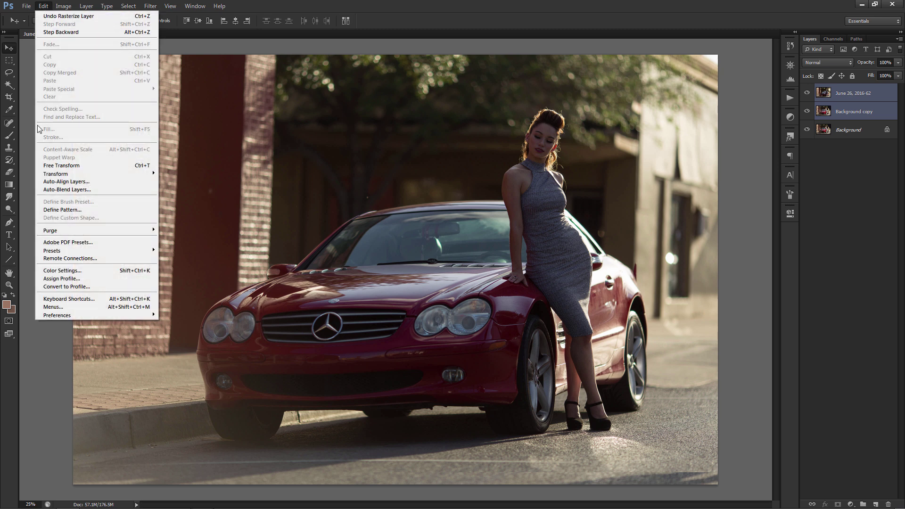
click(65, 182)
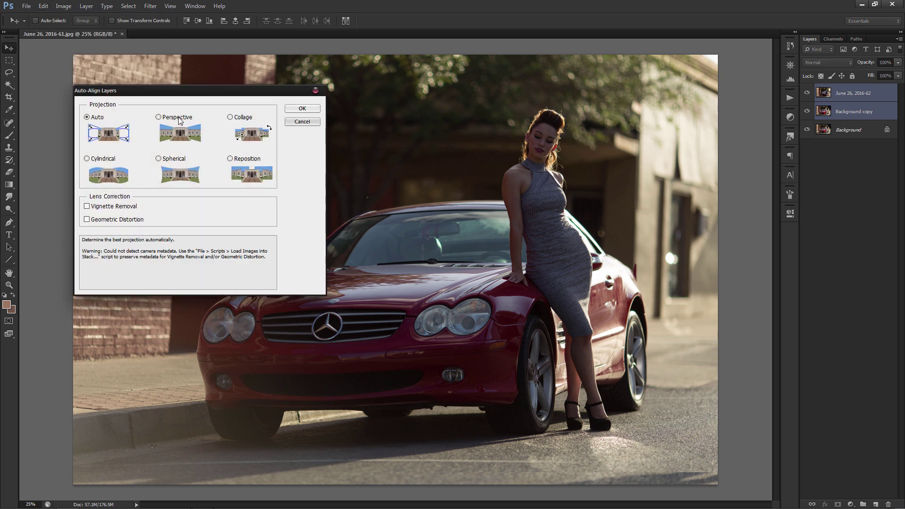
click(297, 108)
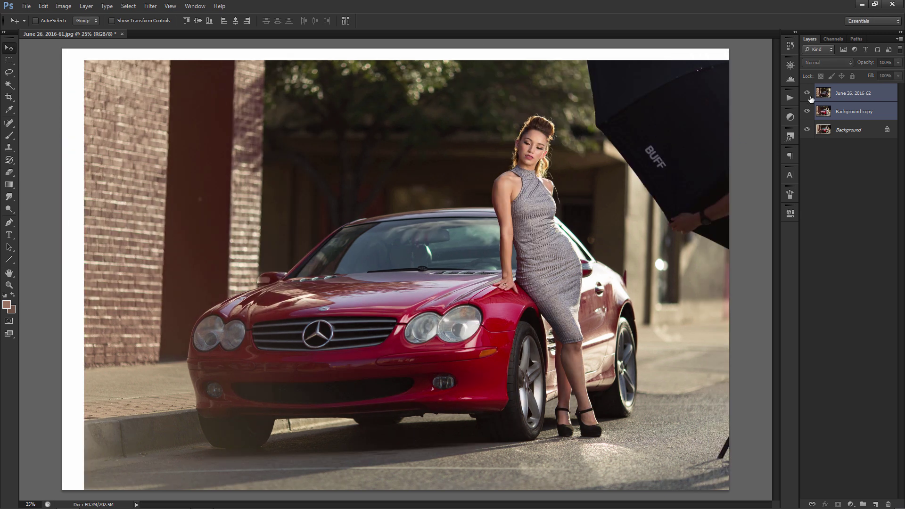
click(810, 96)
click(811, 96)
click(810, 95)
click(807, 93)
click(807, 93)
click(808, 93)
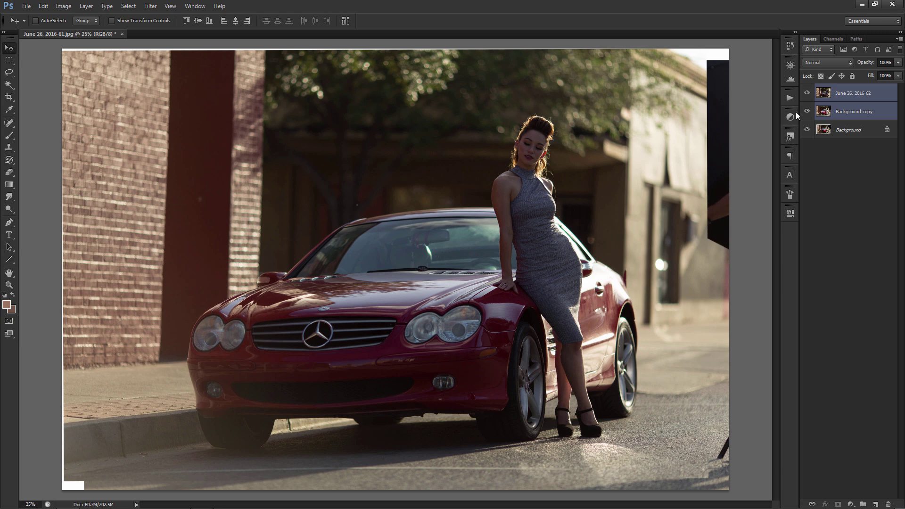
click(807, 93)
click(807, 92)
click(806, 93)
click(807, 93)
click(807, 93)
click(807, 92)
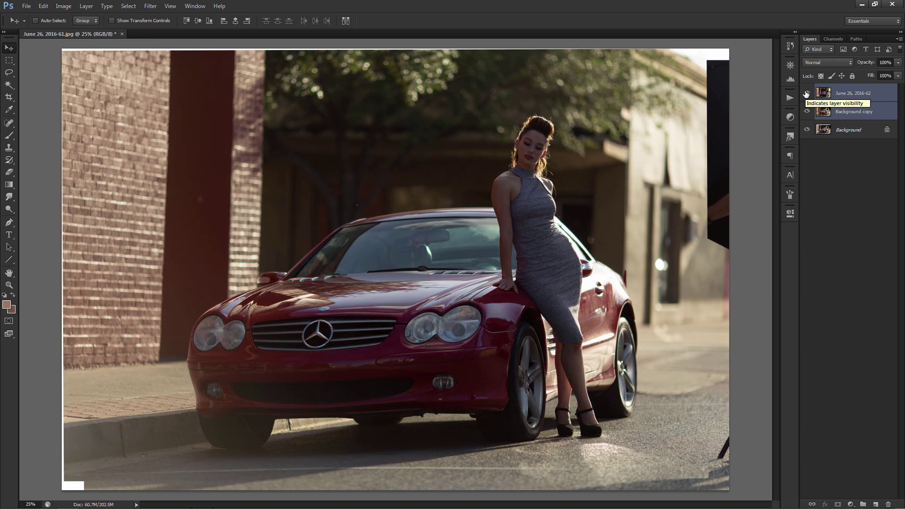
click(807, 93)
click(807, 93)
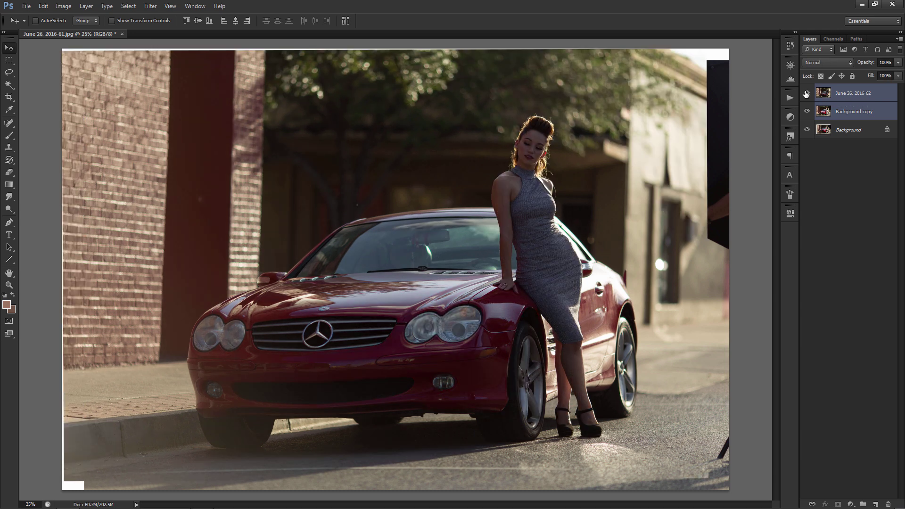
click(807, 93)
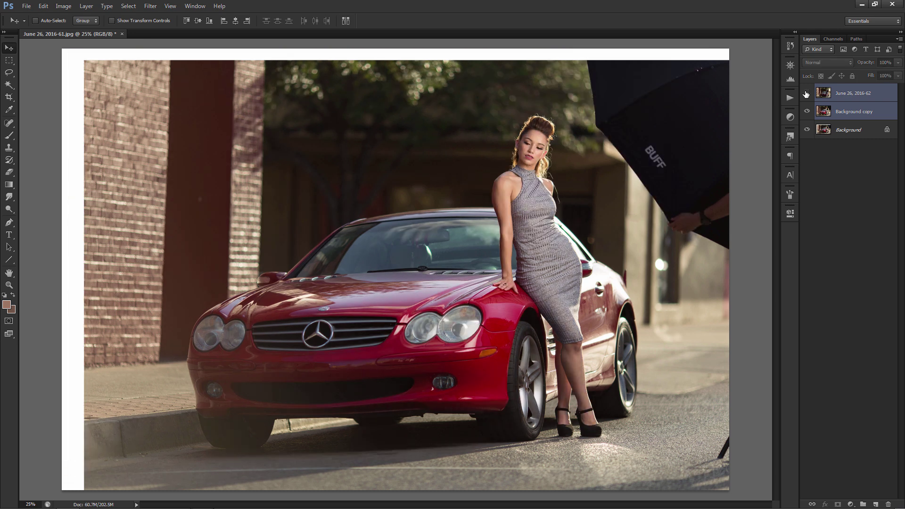
click(807, 92)
click(806, 94)
click(806, 93)
click(807, 93)
click(807, 93)
click(821, 97)
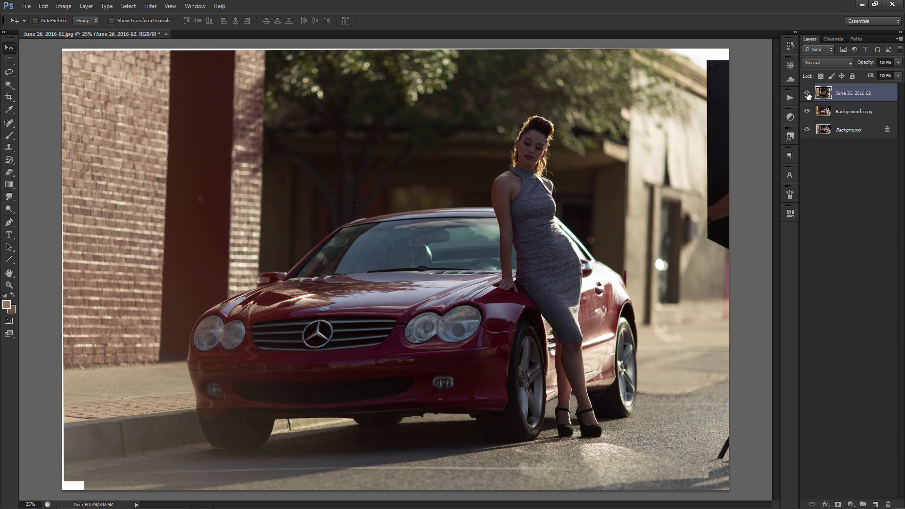
click(807, 93)
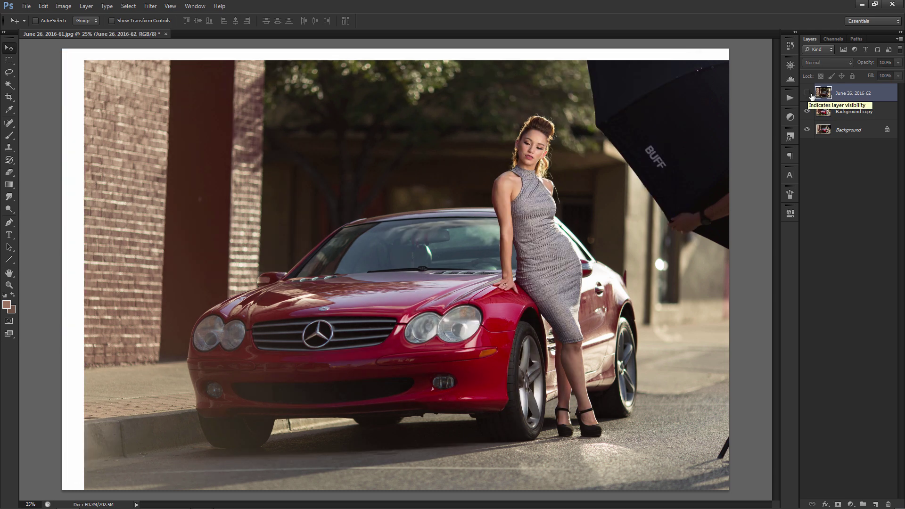
click(808, 94)
Add a layer mask to June 26, 2016-62 and invert it to black, hiding the photo
click(838, 504)
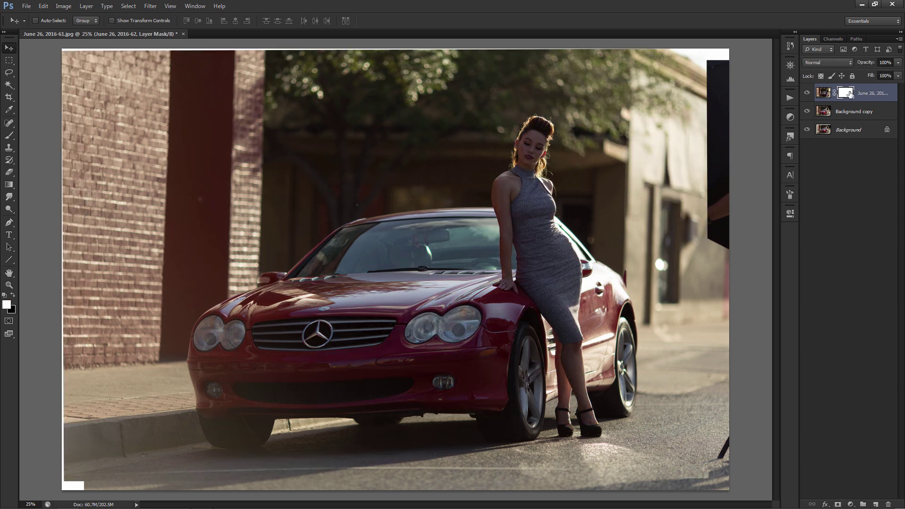
key(ctrl+i)
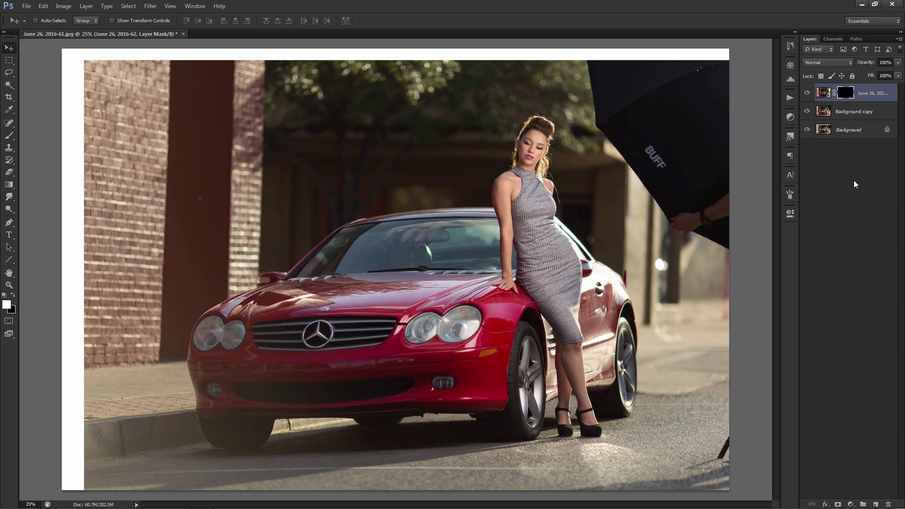
click(856, 184)
click(846, 93)
Switch to the Brush tool with 31% flow and size 500
key(b)
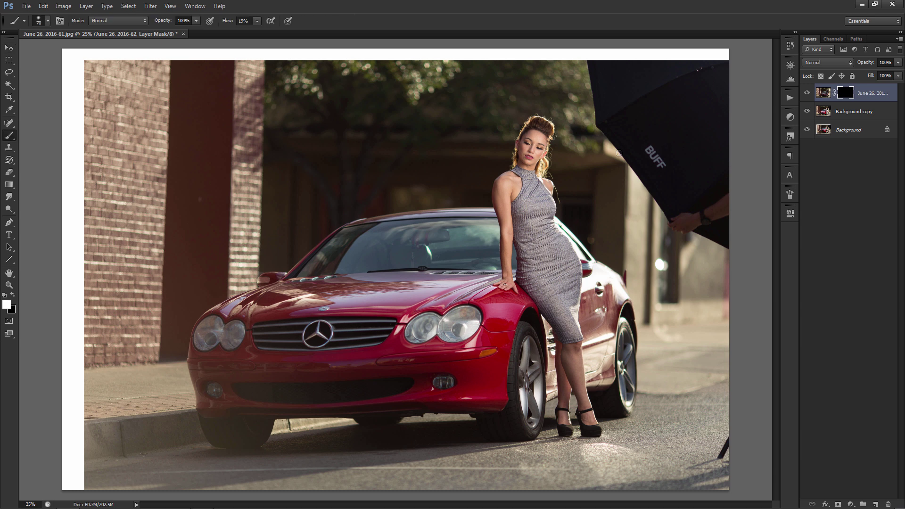
click(257, 21)
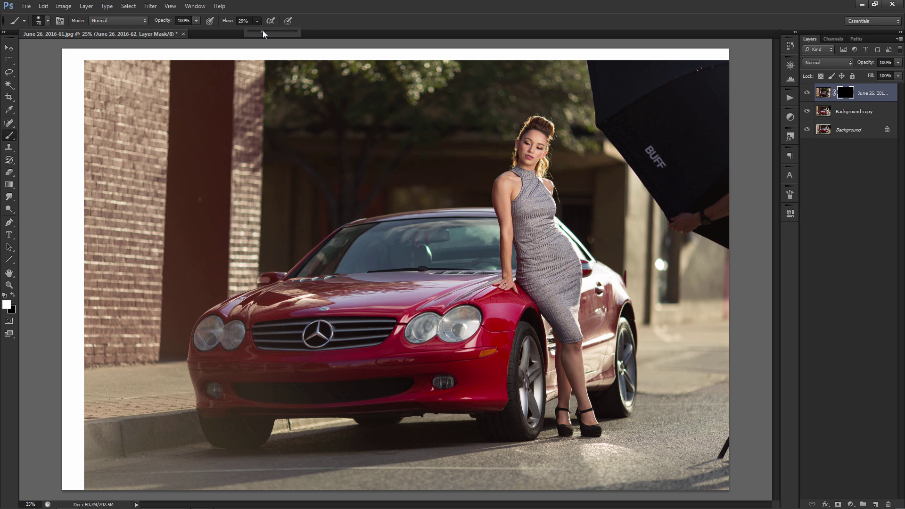
click(321, 23)
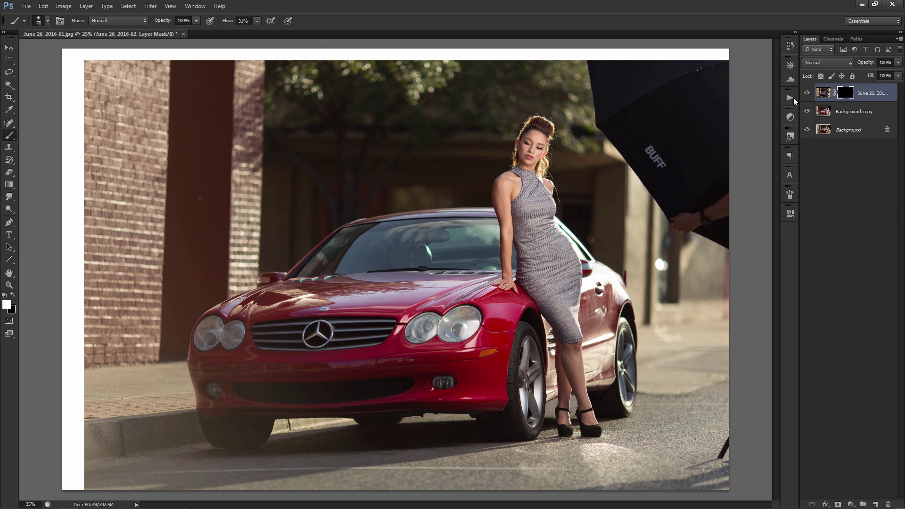
key(bracketright)
key(bracketright)
key(bracketright)
key(bracketright)
key(bracketright)
key(bracketright)
Paint white on the mask over the octabox and its holder on the right side
mouse_move(627, 137)
mouse_down()
mouse_move(609, 96)
mouse_move(618, 127)
mouse_move(584, 69)
mouse_move(608, 92)
mouse_move(594, 65)
mouse_move(628, 142)
mouse_move(617, 97)
mouse_move(626, 80)
mouse_move(602, 53)
mouse_move(664, 89)
mouse_move(665, 56)
mouse_move(696, 65)
mouse_move(684, 109)
mouse_move(713, 126)
mouse_move(650, 198)
mouse_move(675, 244)
mouse_move(662, 193)
mouse_move(686, 213)
mouse_move(678, 155)
mouse_move(693, 164)
mouse_move(699, 225)
mouse_move(696, 152)
mouse_move(706, 237)
mouse_move(690, 146)
mouse_move(698, 173)
mouse_move(712, 152)
mouse_move(694, 80)
mouse_move(625, 112)
mouse_move(677, 190)
mouse_move(689, 156)
mouse_move(600, 86)
mouse_move(688, 60)
mouse_move(574, 66)
mouse_move(672, 59)
mouse_move(575, 56)
mouse_move(619, 51)
mouse_move(595, 45)
mouse_move(536, 62)
mouse_move(437, 62)
mouse_move(537, 61)
mouse_move(434, 67)
mouse_move(326, 59)
mouse_move(401, 60)
mouse_move(391, 58)
mouse_move(194, 65)
mouse_move(55, 57)
mouse_move(175, 55)
mouse_move(61, 121)
mouse_move(73, 206)
mouse_move(73, 141)
mouse_move(78, 241)
mouse_move(76, 302)
mouse_move(67, 294)
mouse_move(56, 313)
mouse_move(57, 421)
mouse_move(50, 380)
mouse_move(74, 360)
mouse_move(75, 371)
mouse_move(78, 345)
mouse_move(81, 481)
mouse_move(77, 434)
mouse_move(51, 369)
mouse_up()
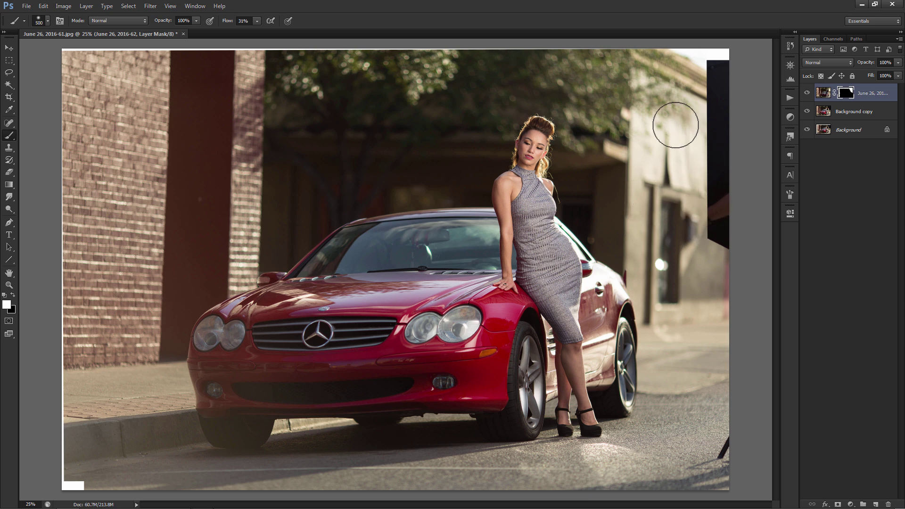
click(807, 93)
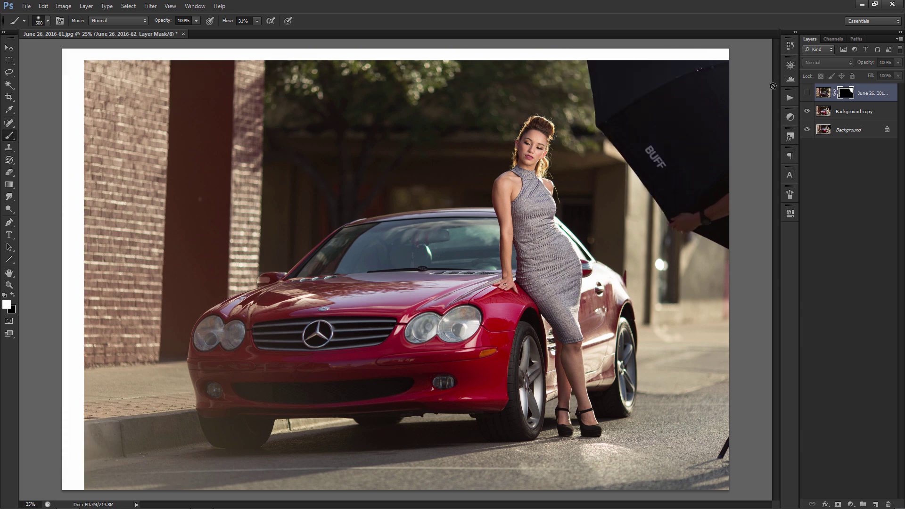
click(808, 93)
click(807, 93)
click(807, 93)
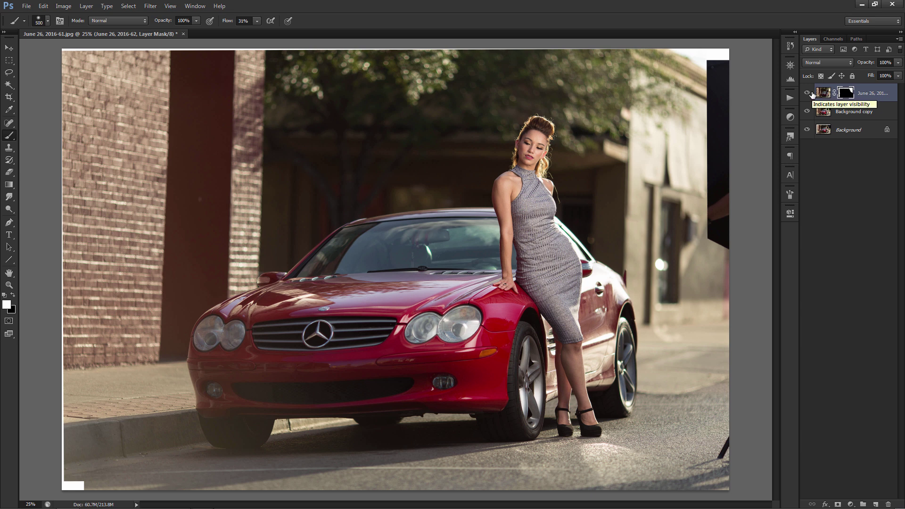